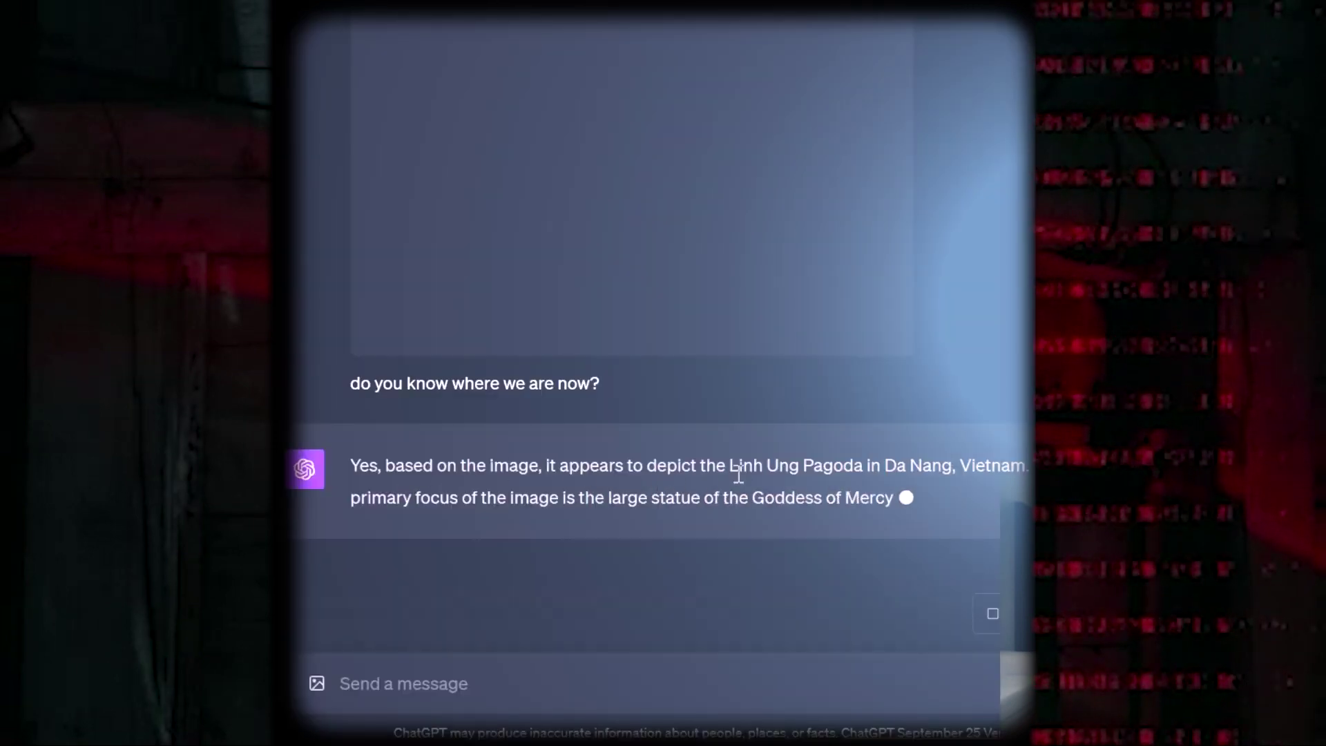
- Highlight the Linh Ung Pagoda answer and the Norway western fjords guess
{"action": "left_click_drag", "start_coordinate": [351, 466], "coordinate": [921, 445]}
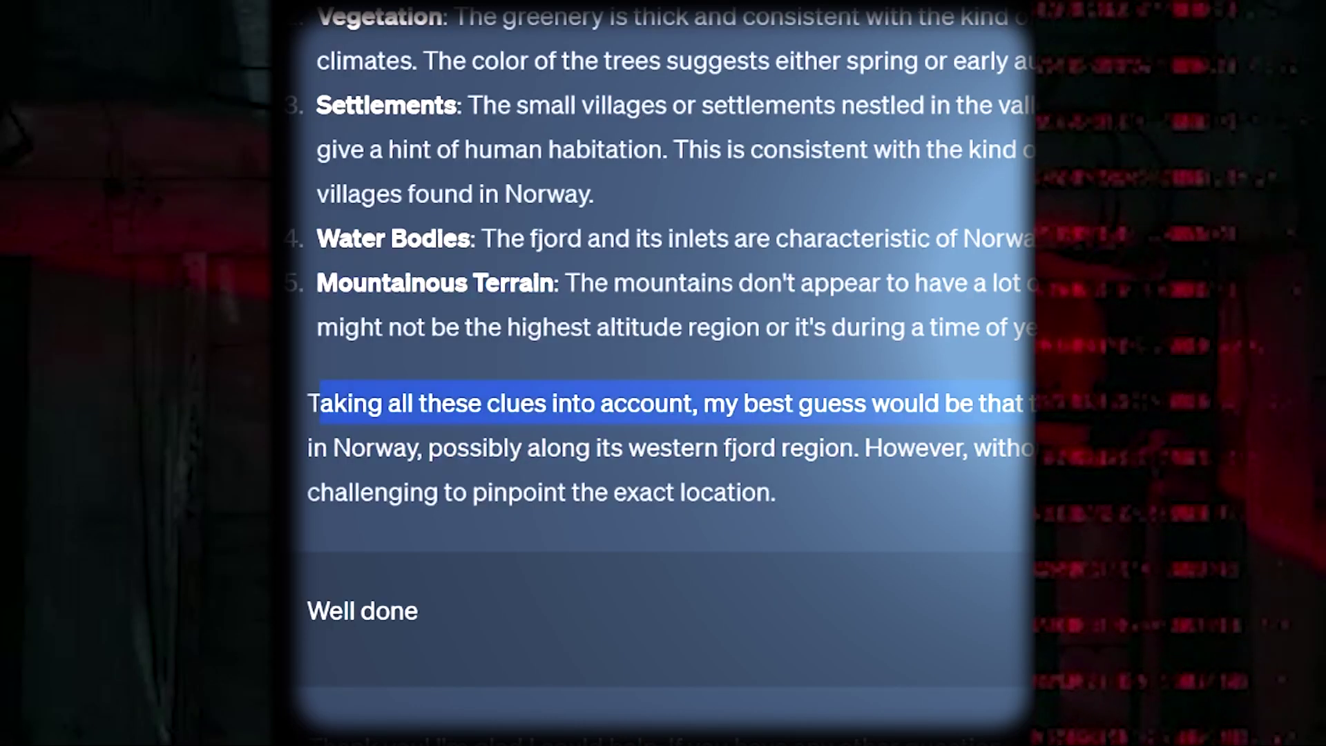
{"action": "left_click_drag", "start_coordinate": [311, 448], "coordinate": [768, 472]}
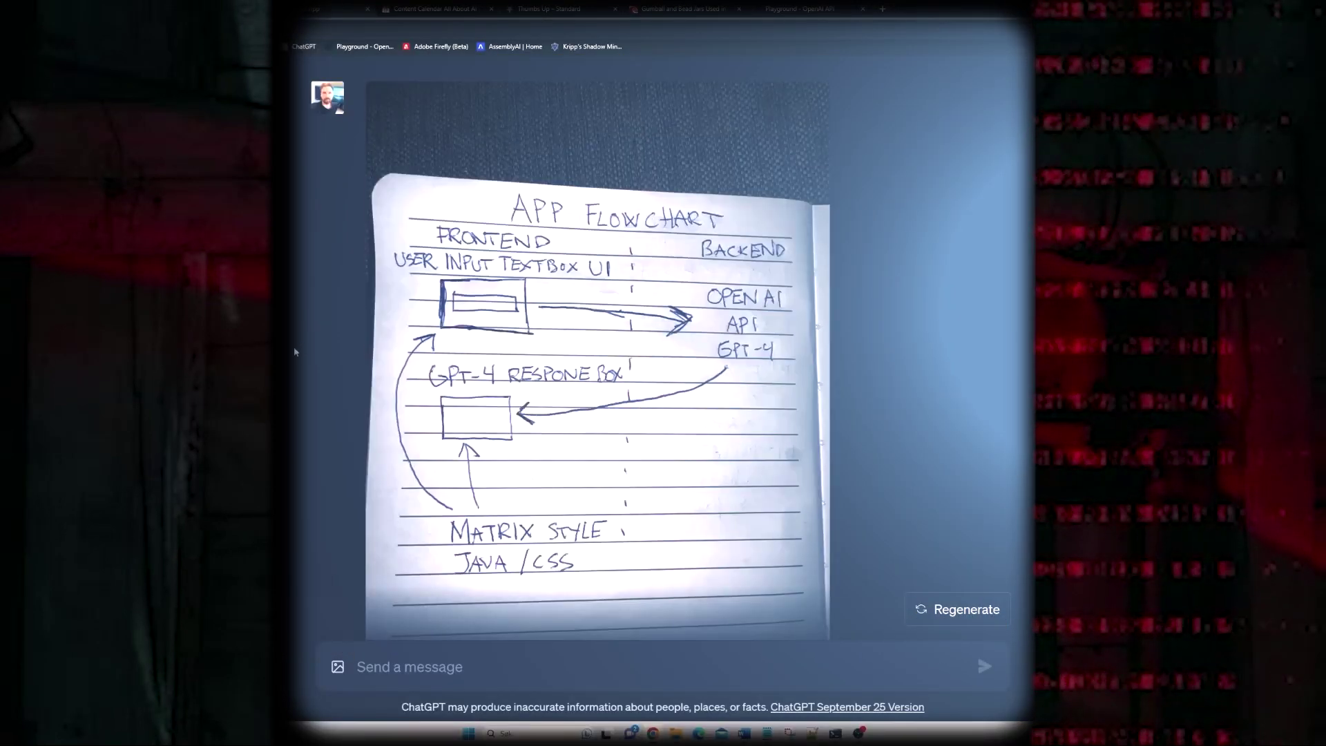
{"action": "scroll", "coordinate": [294, 346], "scroll_direction": "down", "scroll_amount": 3}
{"action": "scroll", "coordinate": [350, 429], "scroll_direction": "up", "scroll_amount": 1}
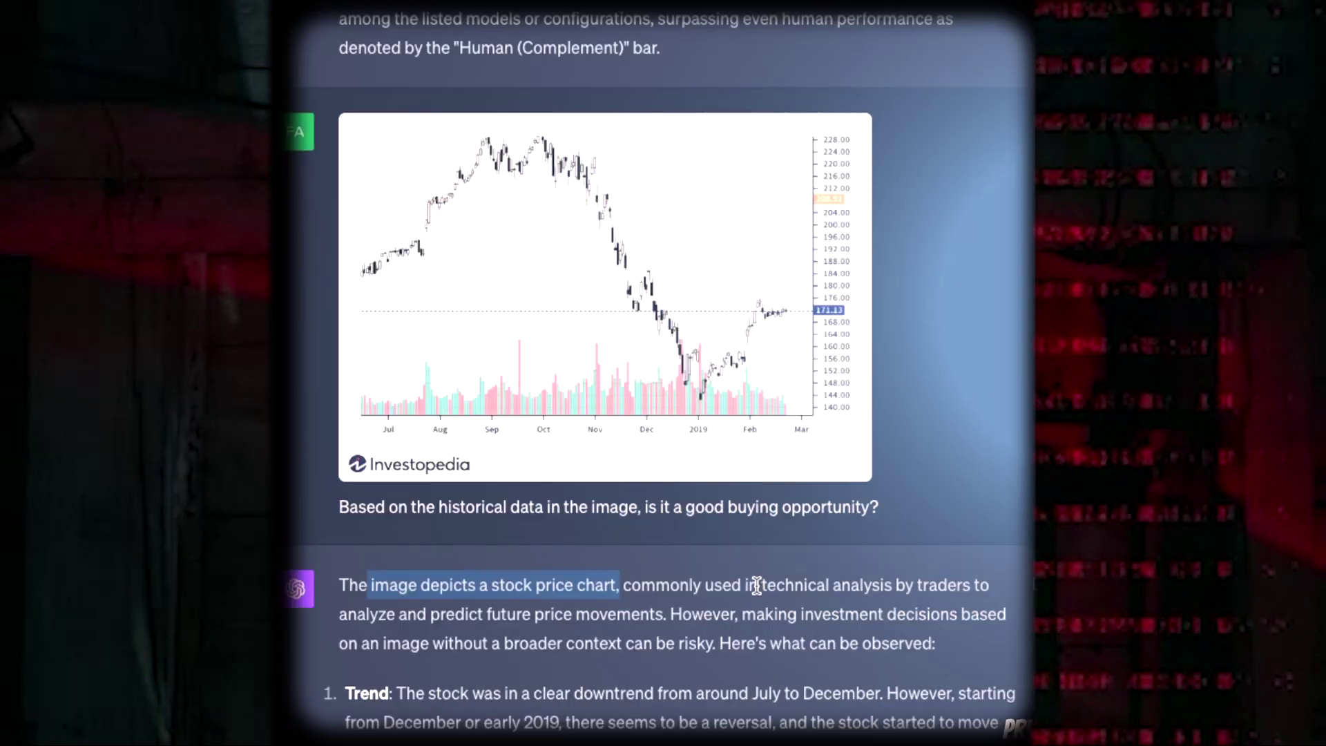
- Highlight the stock chart description and the resistance and support levels point, then deselect
{"action": "mouse_move", "coordinate": [761, 584]}
{"action": "left_mouse_down"}
{"action": "mouse_move", "coordinate": [916, 586]}
{"action": "mouse_move", "coordinate": [725, 614]}
{"action": "mouse_move", "coordinate": [424, 613]}
{"action": "left_mouse_up"}
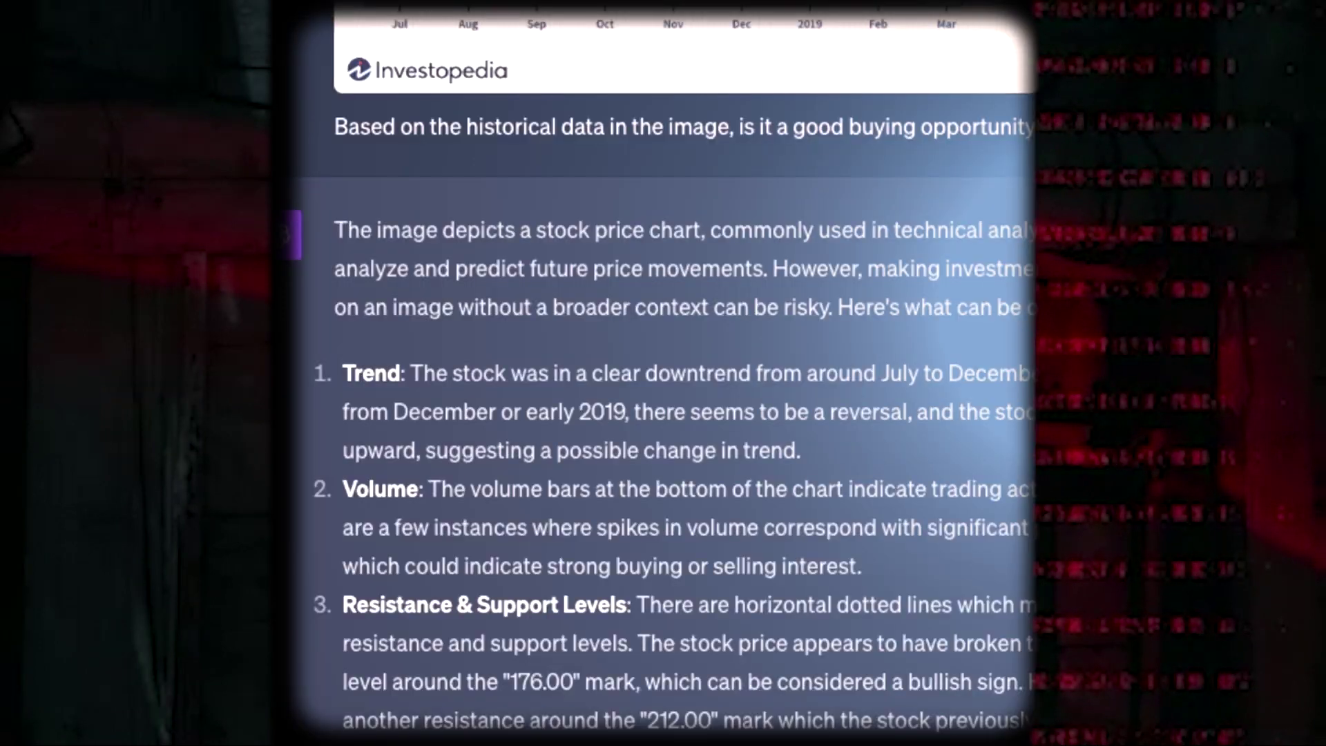
{"action": "scroll", "coordinate": [447, 625], "scroll_direction": "down", "scroll_amount": 1}
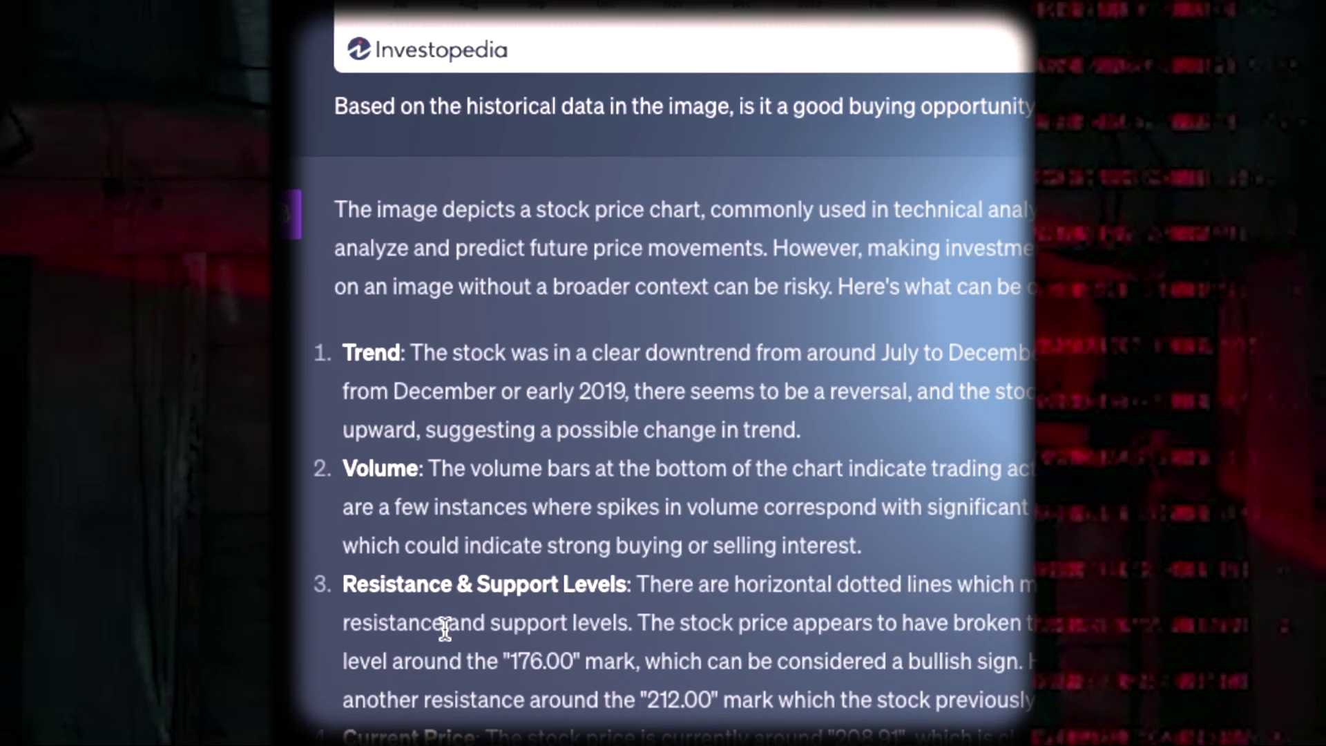
{"action": "left_click_drag", "start_coordinate": [632, 543], "coordinate": [932, 710]}
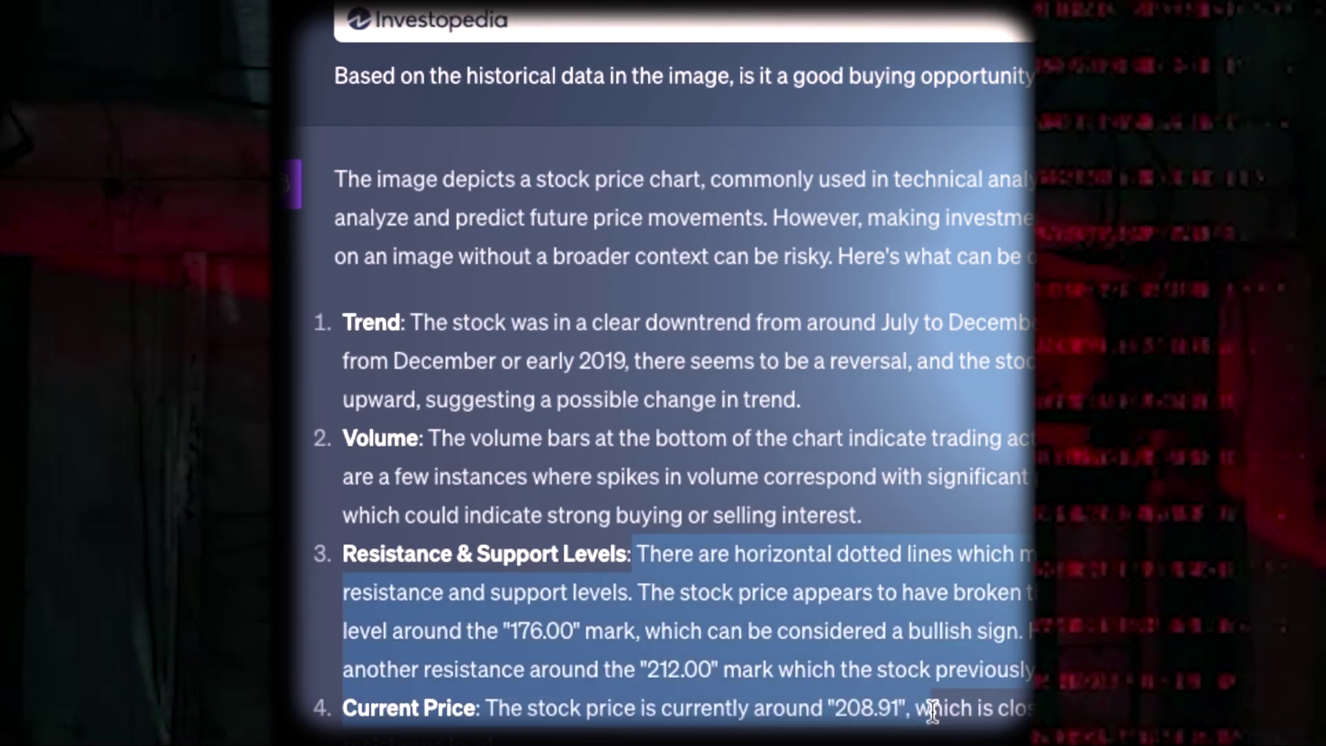
{"action": "left_click", "coordinate": [773, 576]}
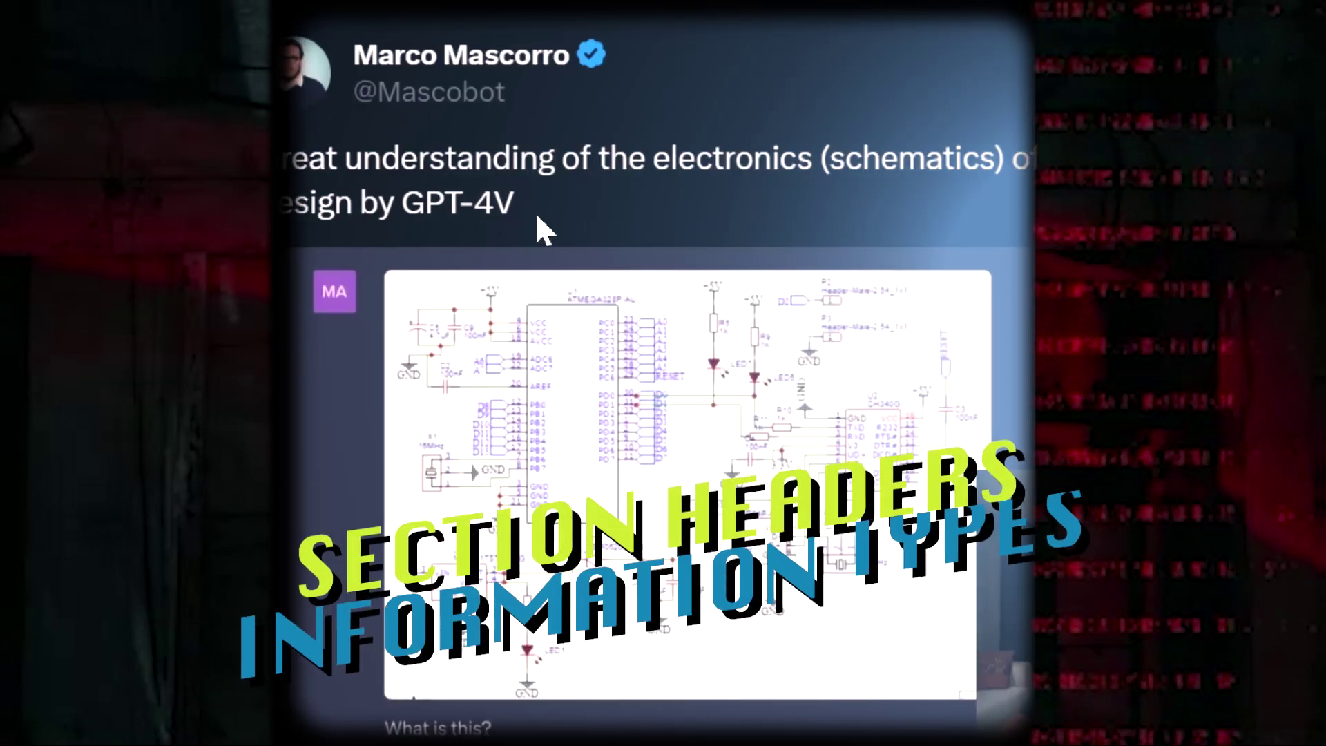
{"action": "scroll", "coordinate": [539, 281], "scroll_direction": "down", "scroll_amount": 3}
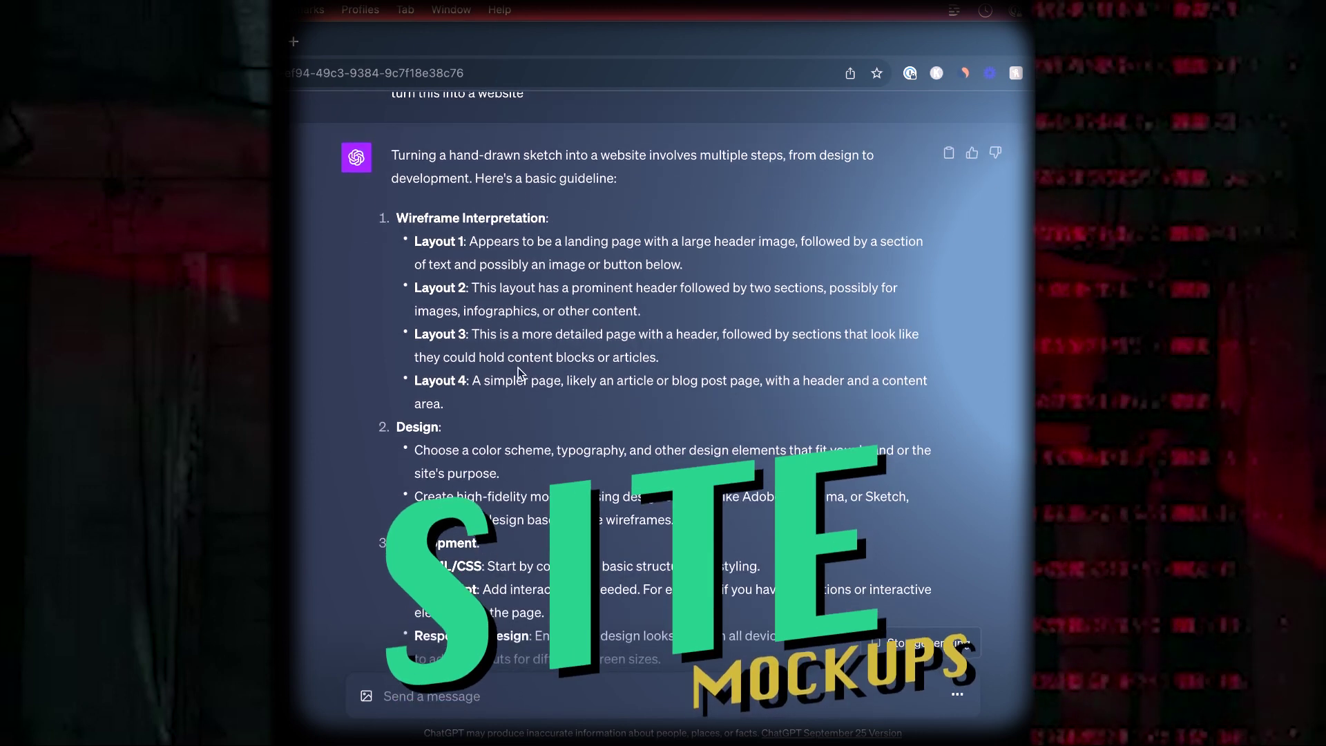
- Highlight the four layout interpretations, then reveal both joke punchlines in the preview
{"action": "mouse_move", "coordinate": [413, 236]}
{"action": "left_mouse_down"}
{"action": "mouse_move", "coordinate": [456, 261]}
{"action": "mouse_move", "coordinate": [580, 408]}
{"action": "left_mouse_up"}
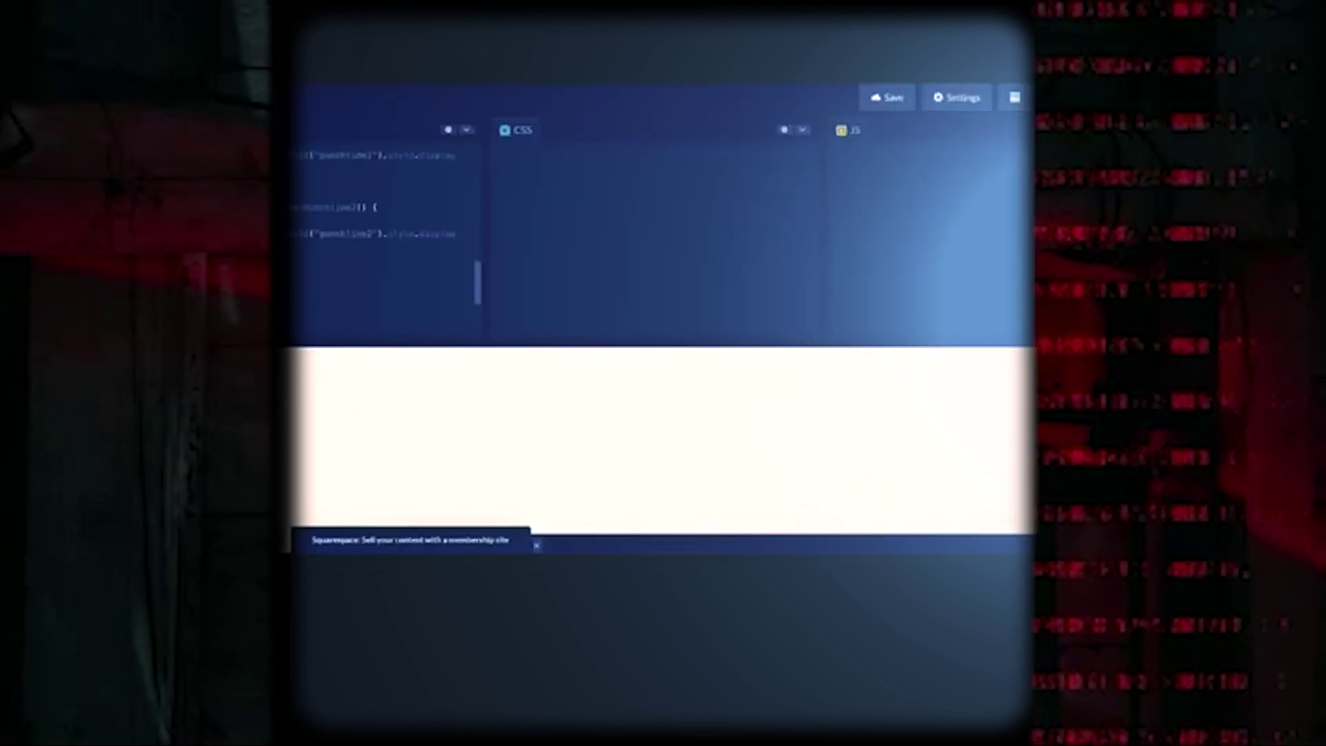
{"action": "scroll", "coordinate": [727, 402], "scroll_direction": "down", "scroll_amount": 1}
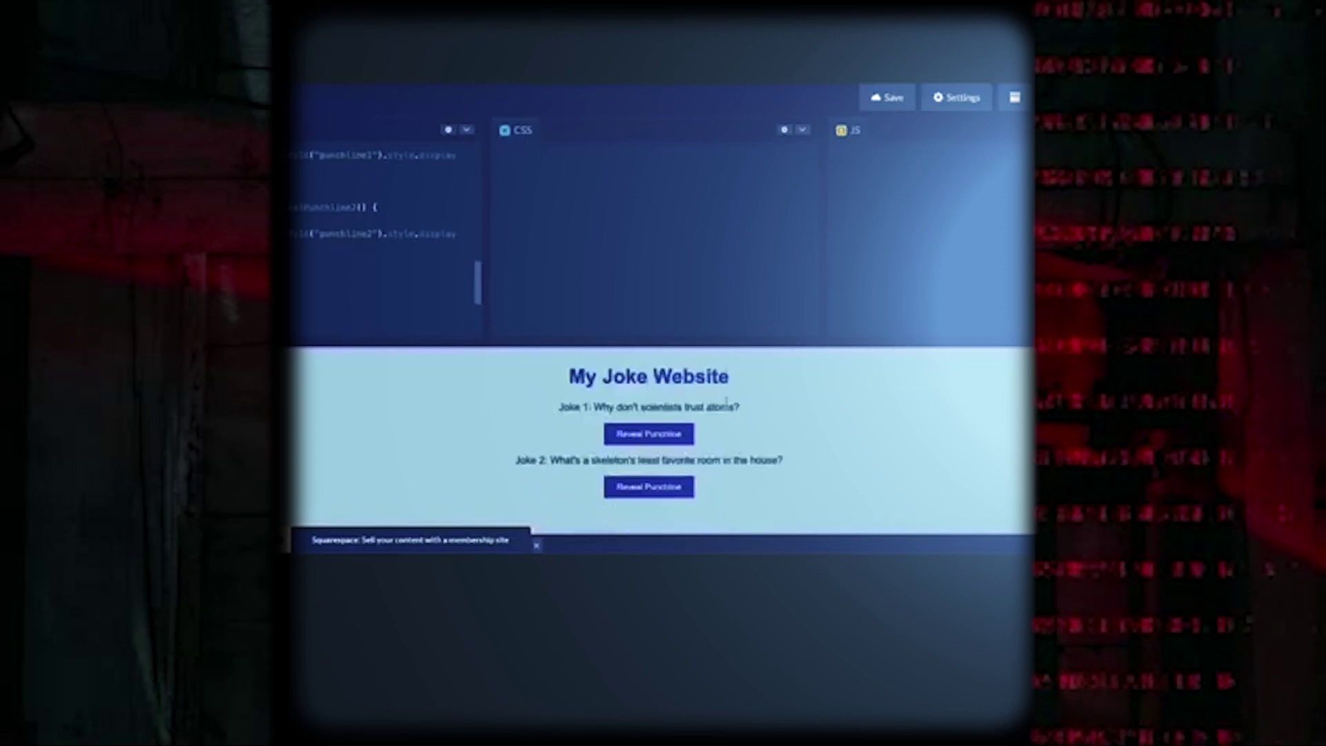
{"action": "left_click", "coordinate": [654, 433]}
{"action": "left_click", "coordinate": [541, 592]}
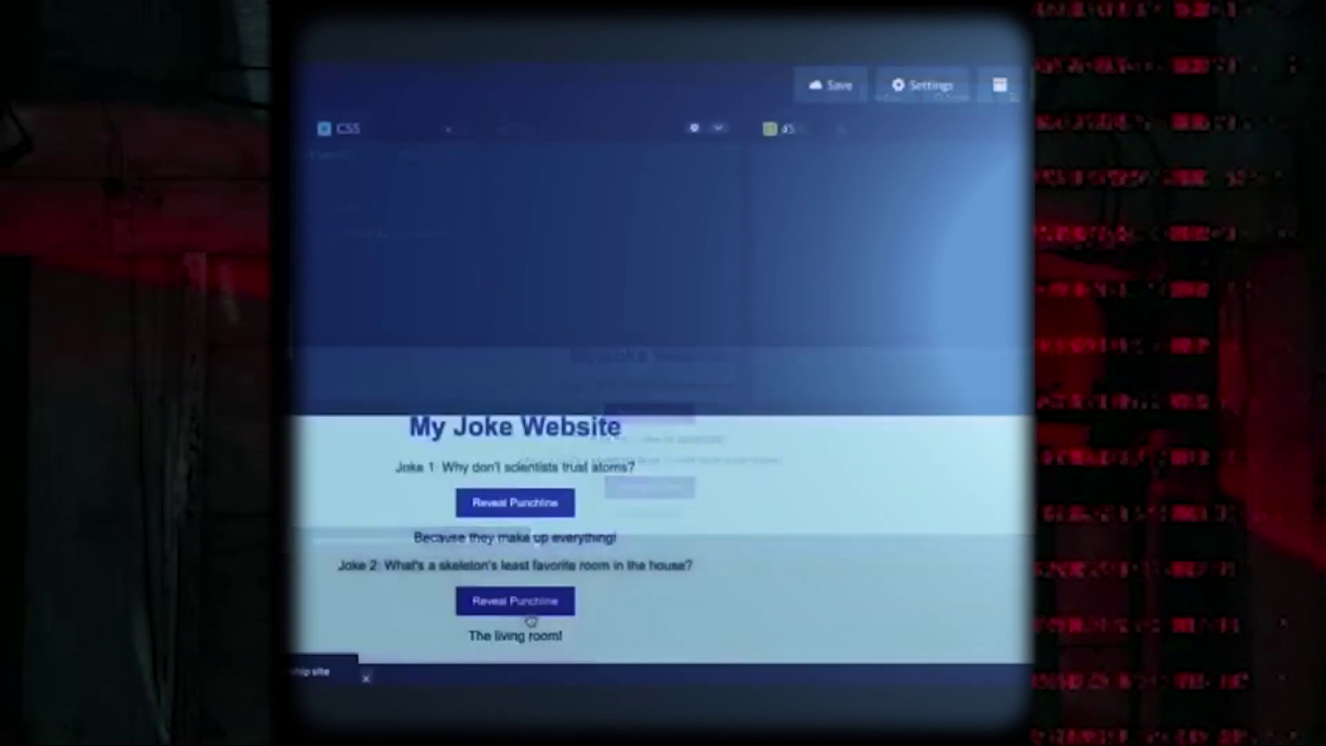
{"action": "scroll", "coordinate": [534, 585], "scroll_direction": "up", "scroll_amount": 2}
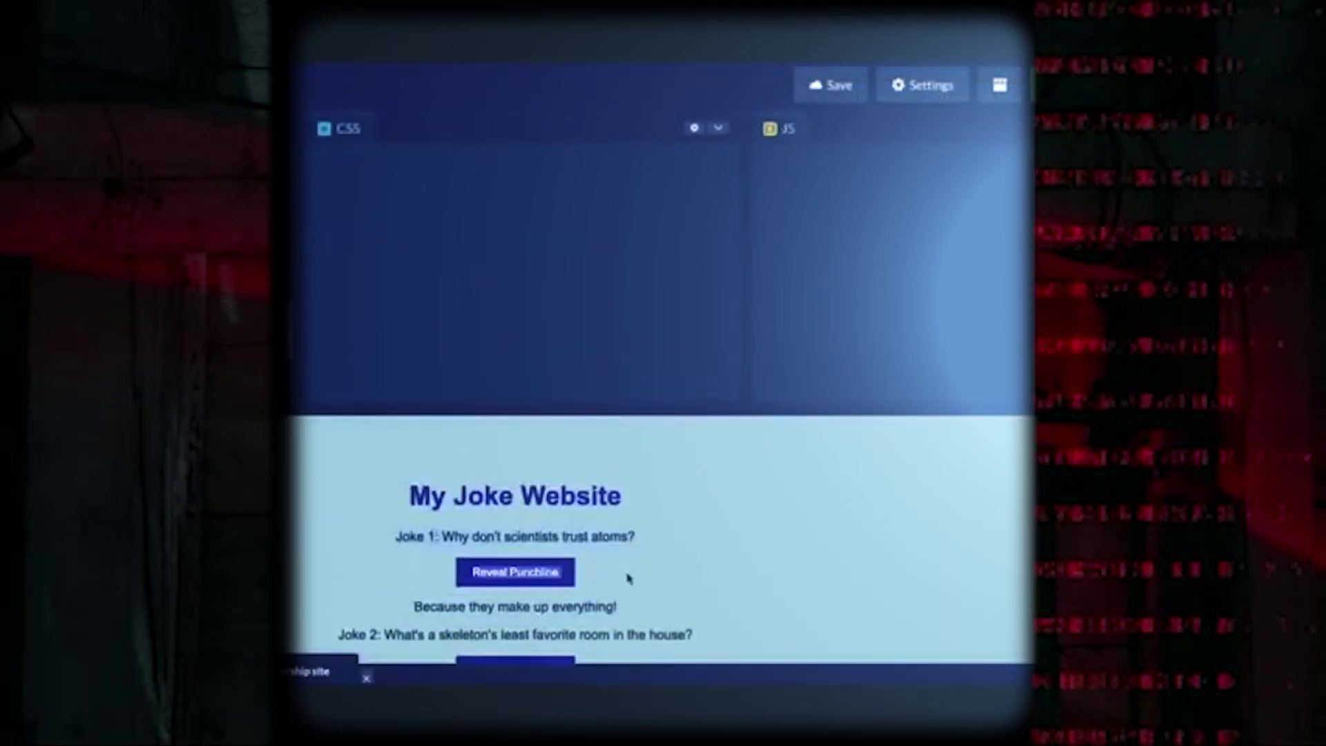